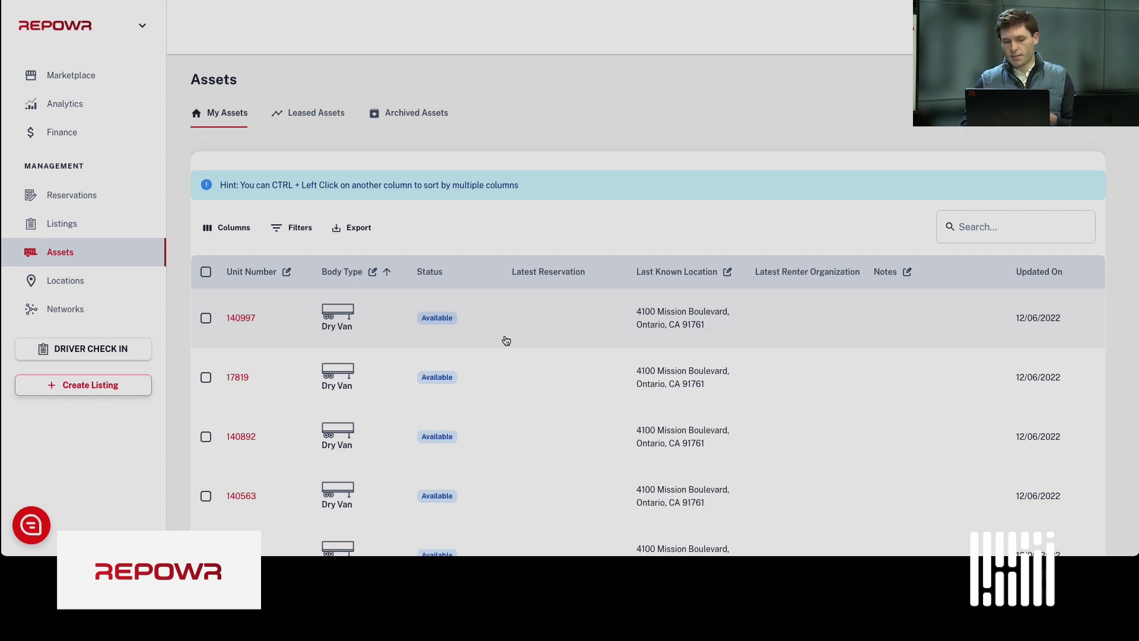
- Select trailer 140997 in My Assets as the only asset to list
scroll(505, 339, "down", 1)
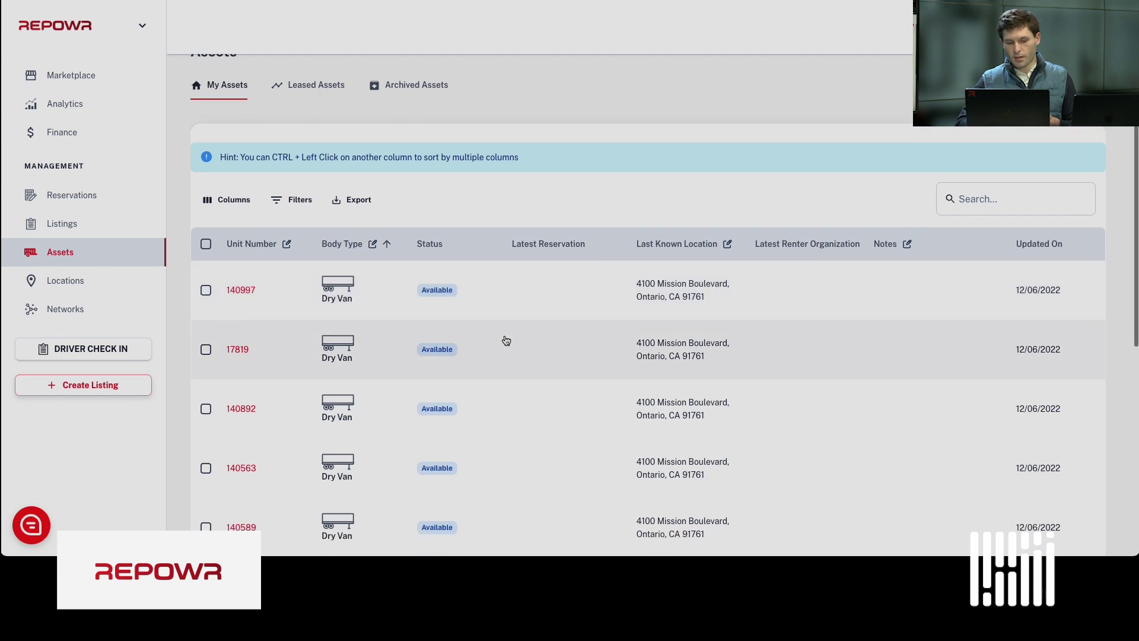
scroll(364, 307, "down", 1)
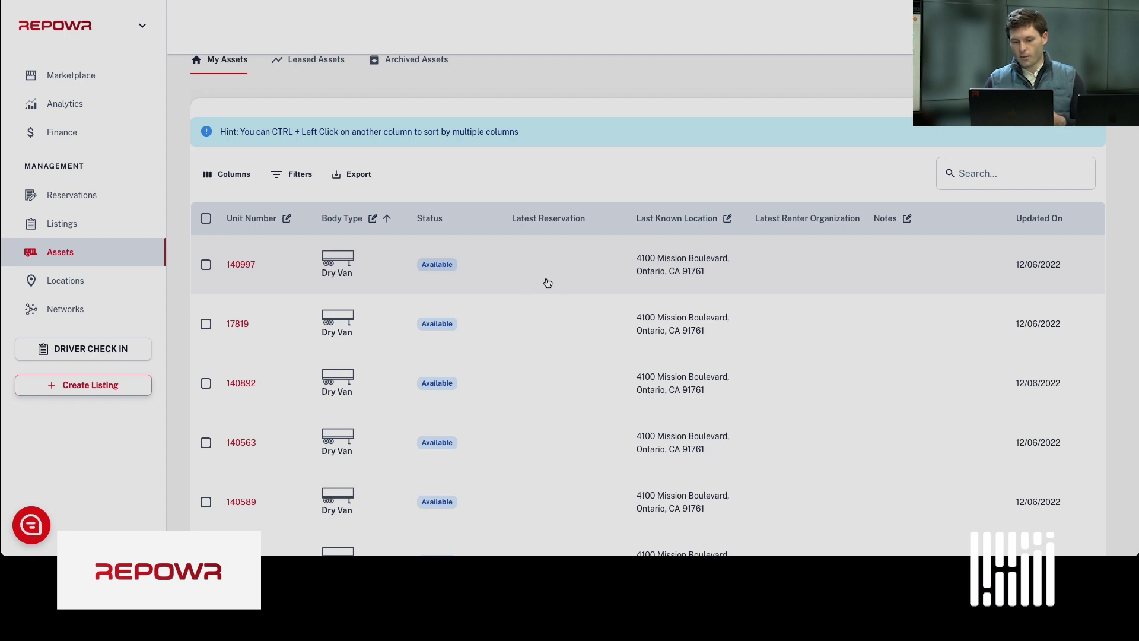
left_click(548, 283)
left_click(540, 217)
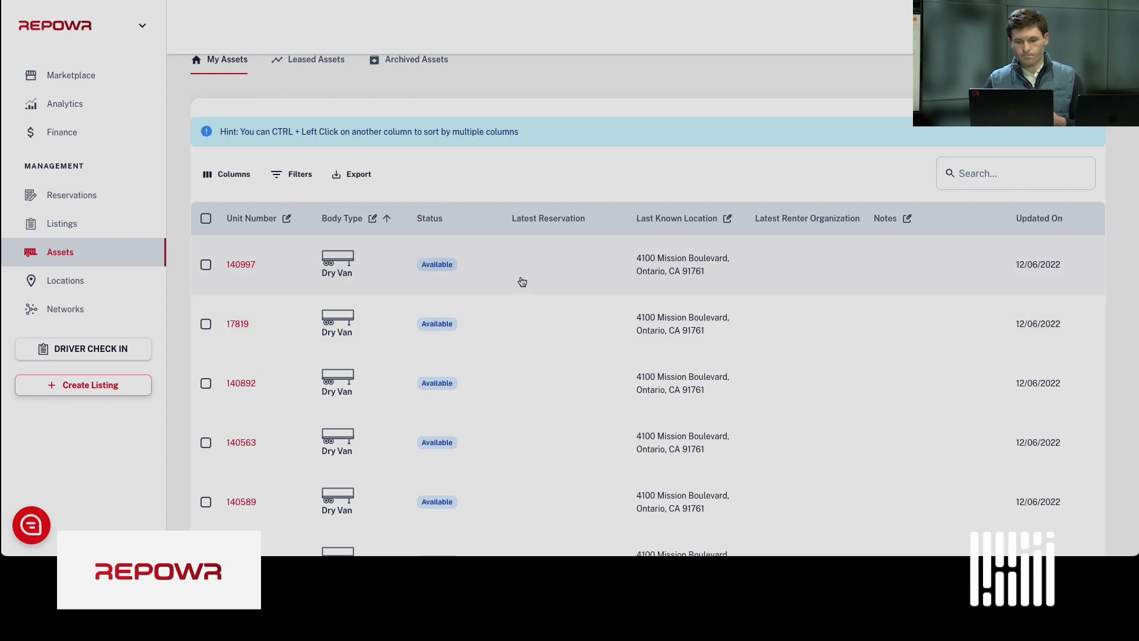
left_click(522, 281)
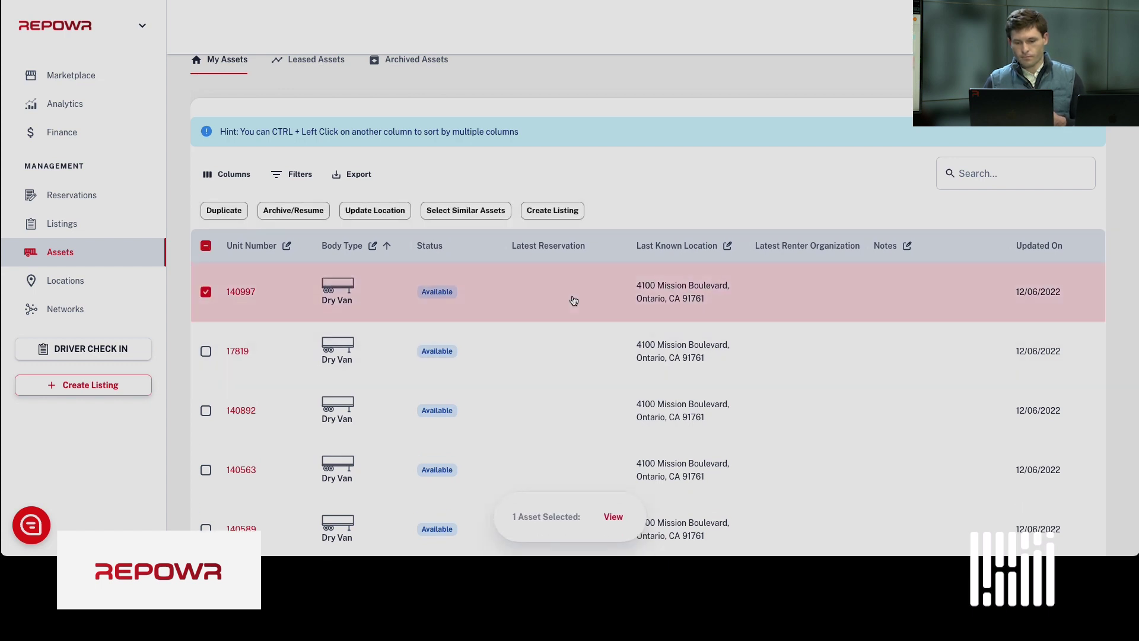
- Start a new listing for trailer 140997
left_click(554, 212)
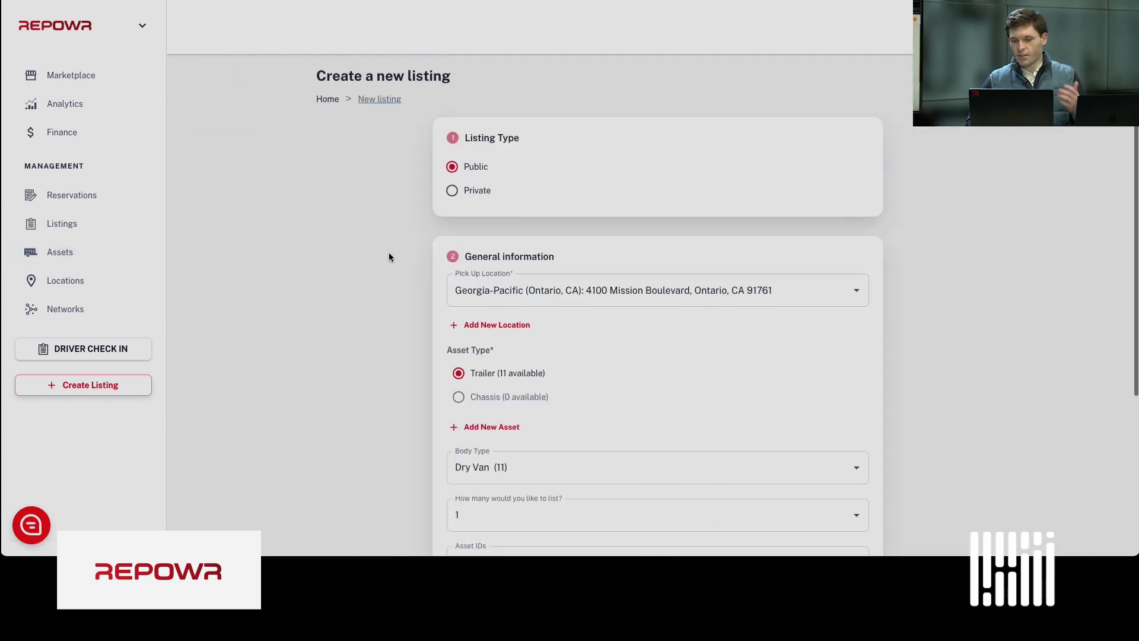
scroll(390, 256, "down", 1)
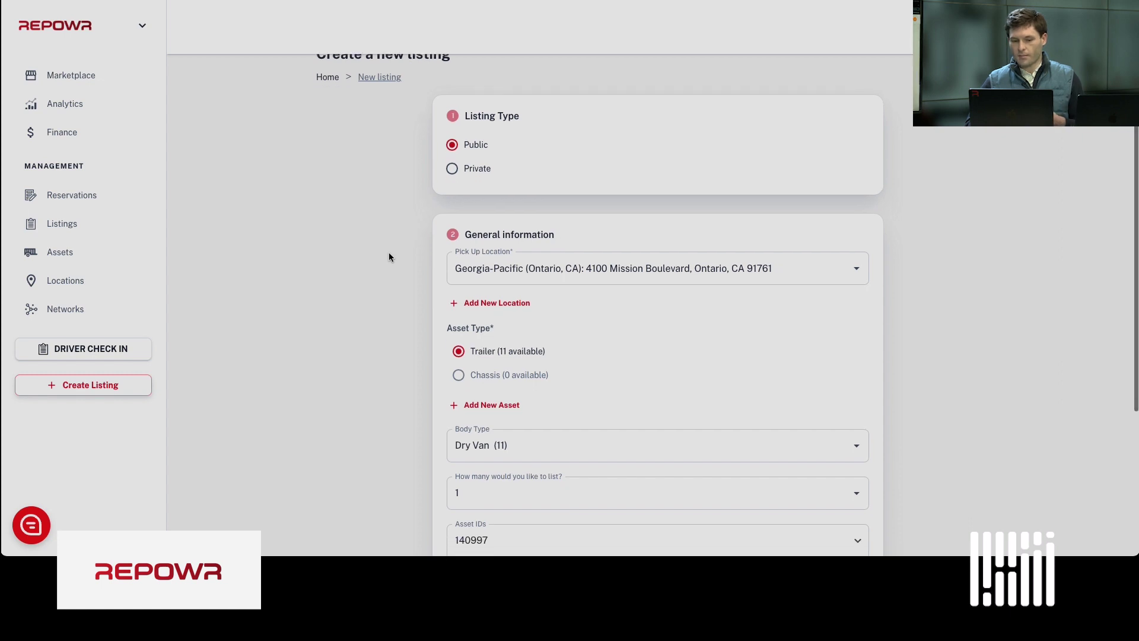
scroll(389, 257, "down", 1)
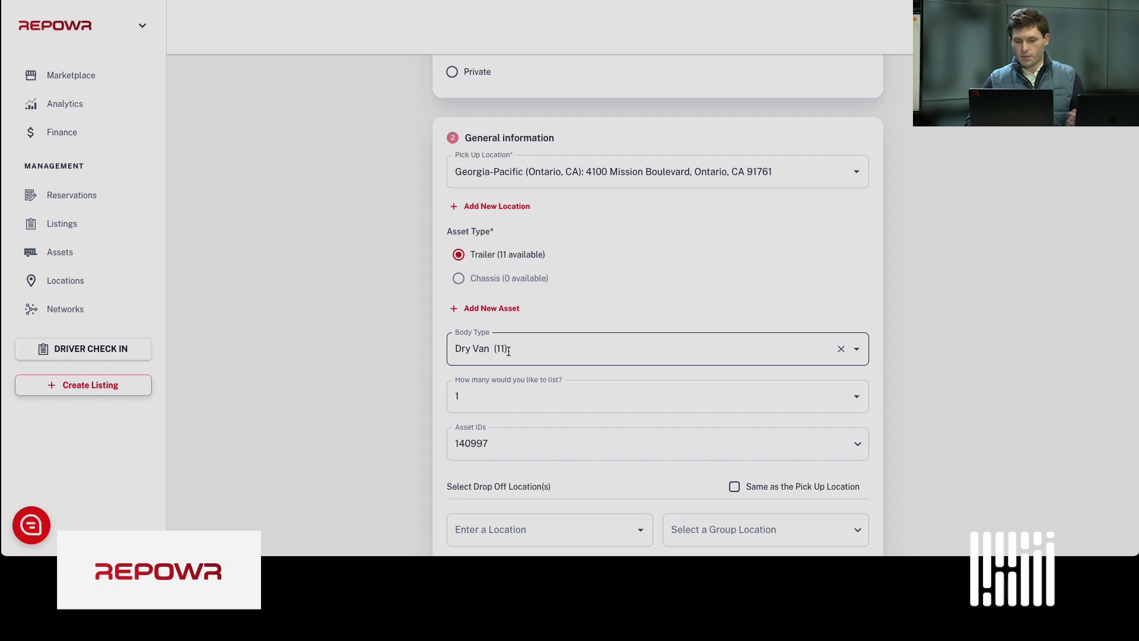
scroll(484, 461, "down", 2)
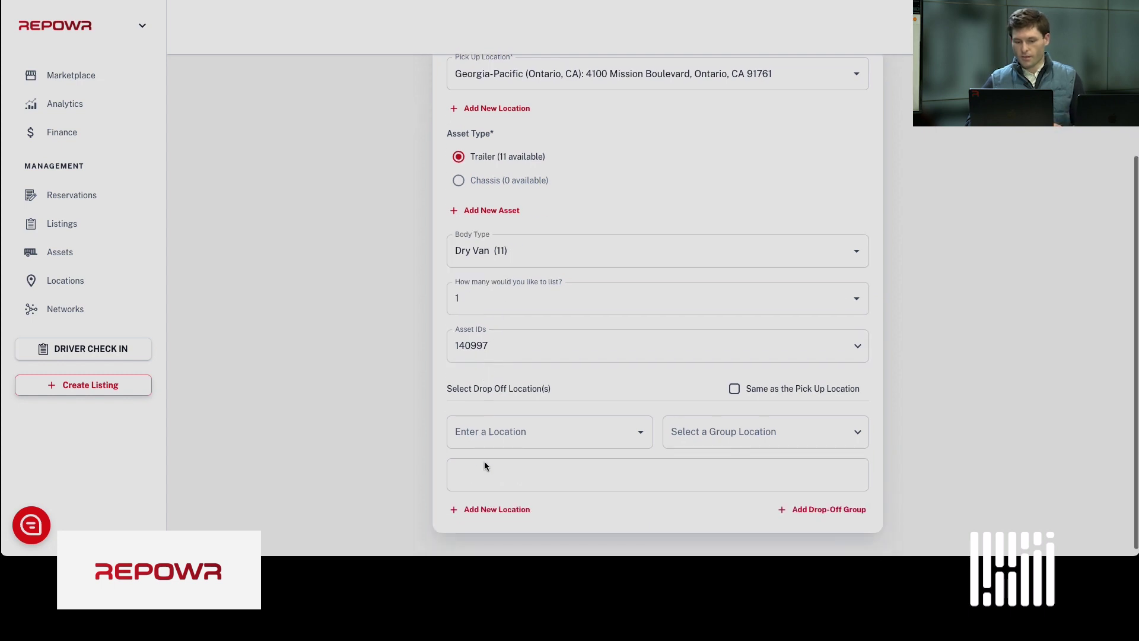
- Add REPOWR Yard-Dallas and Chicago, IL (Markham) as drop-off locations
left_click(504, 425)
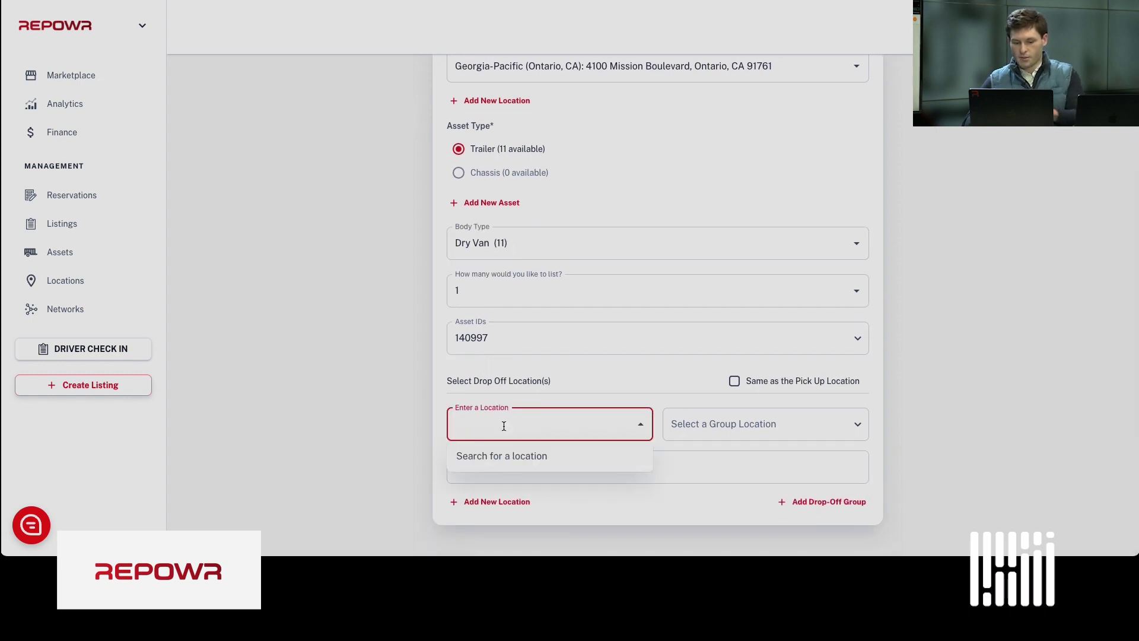
type("dalla")
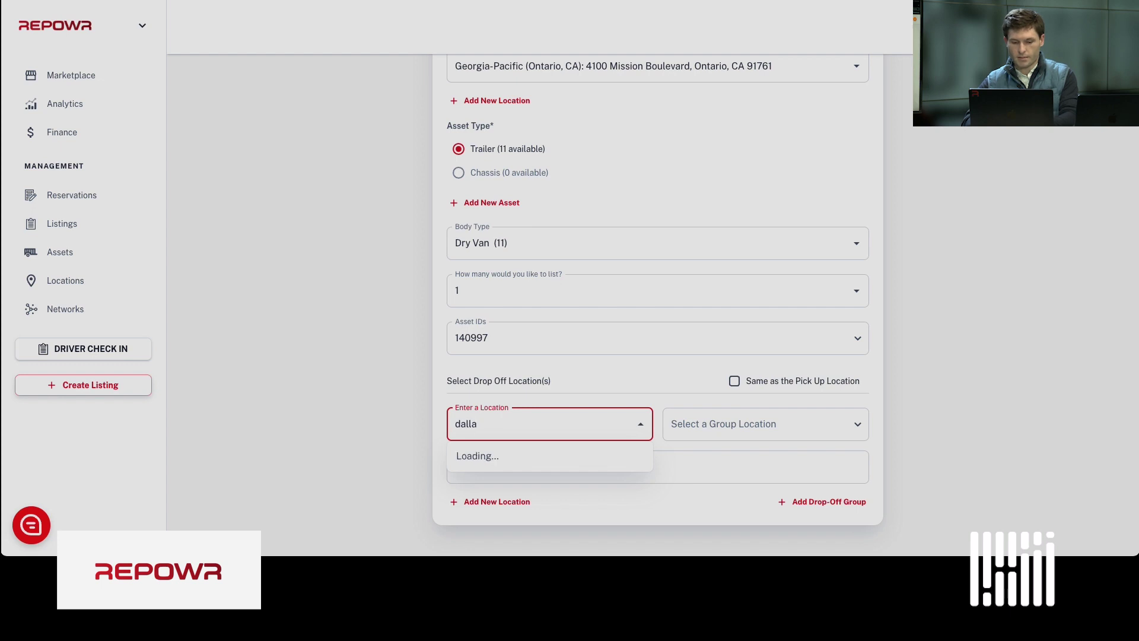
left_click(523, 467)
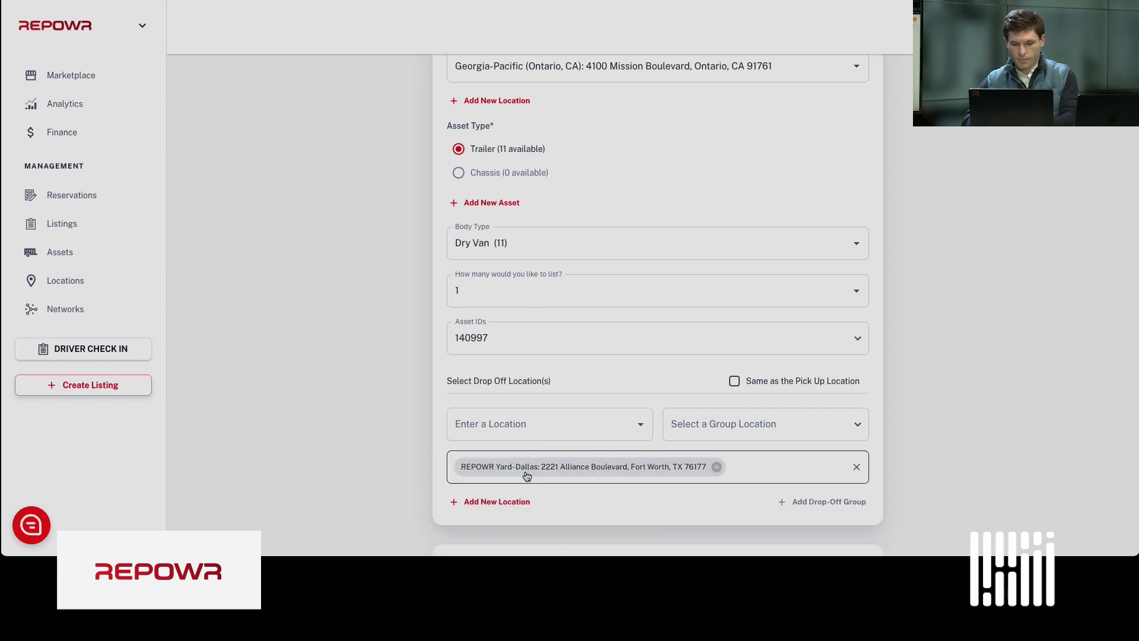
left_click(546, 422)
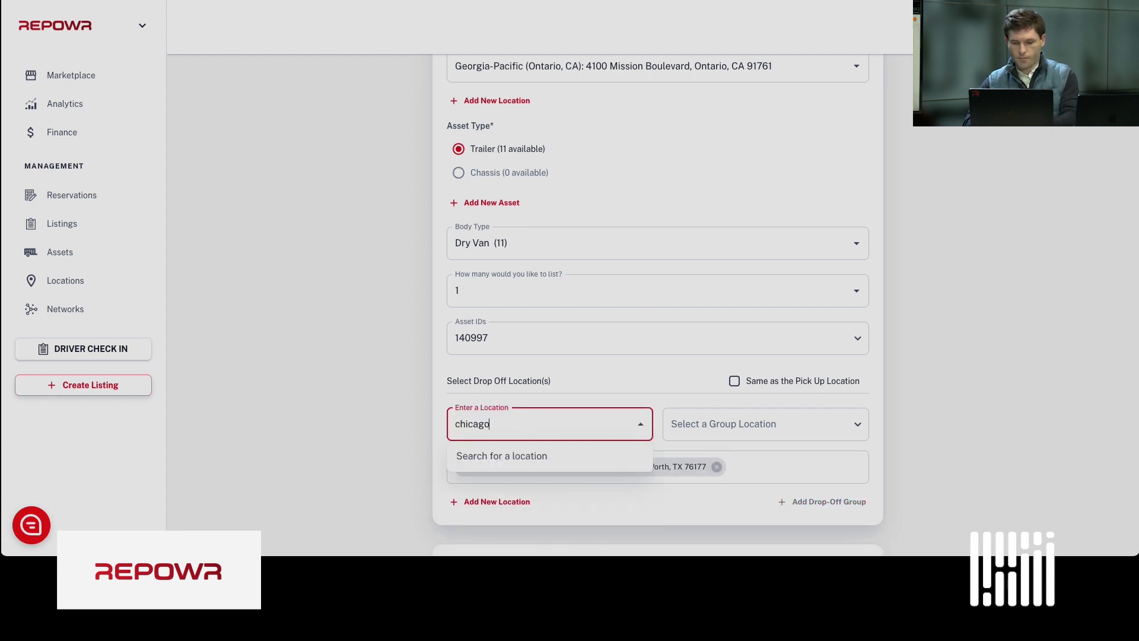
left_click(556, 466)
scroll(655, 493, "down", 3)
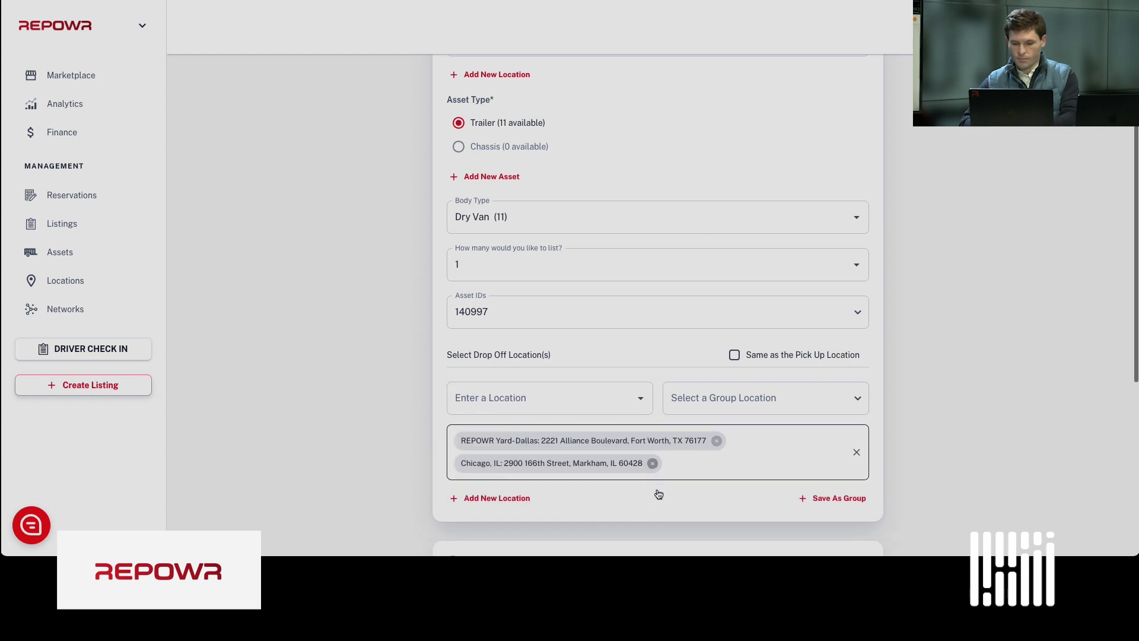
- Mark the listing as always available for pickup
scroll(498, 429, "down", 1)
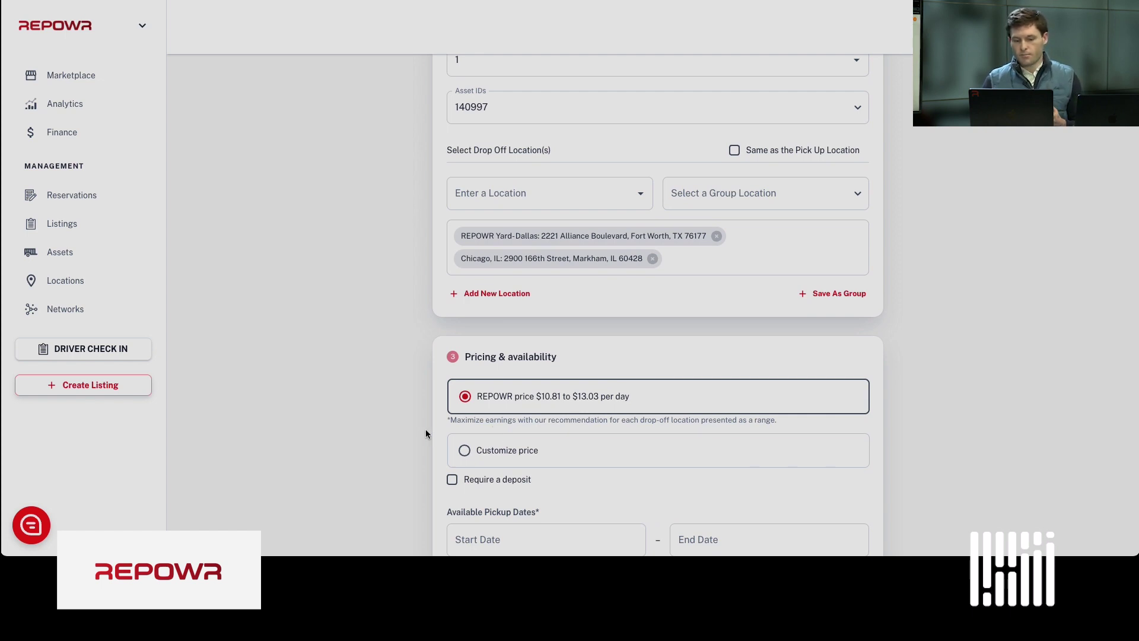
scroll(423, 428, "down", 1)
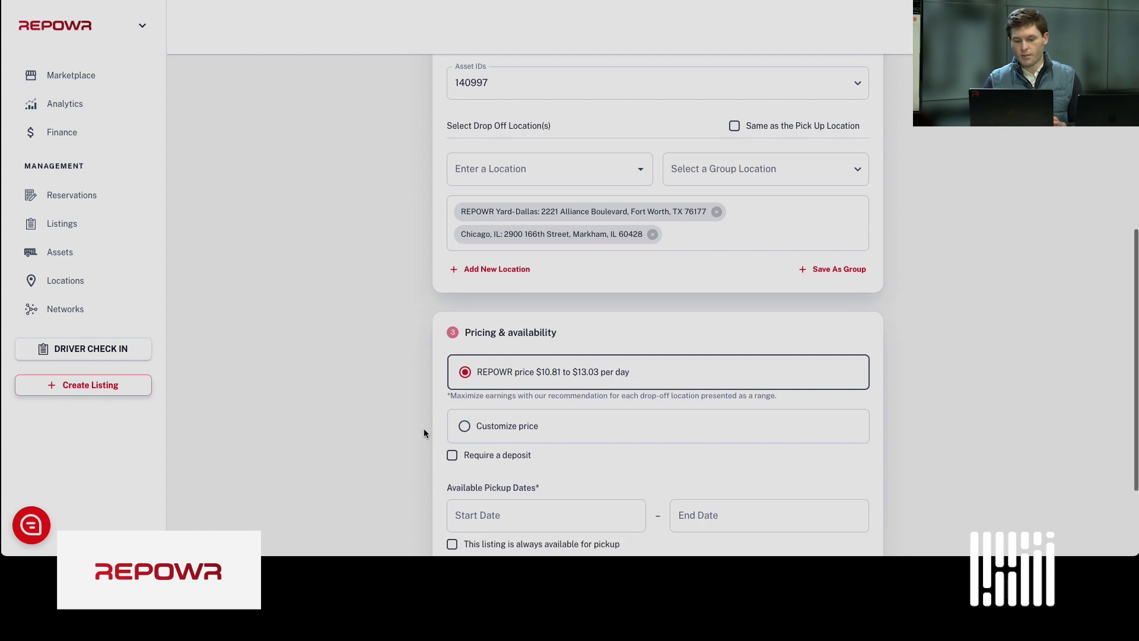
scroll(416, 460, "down", 1)
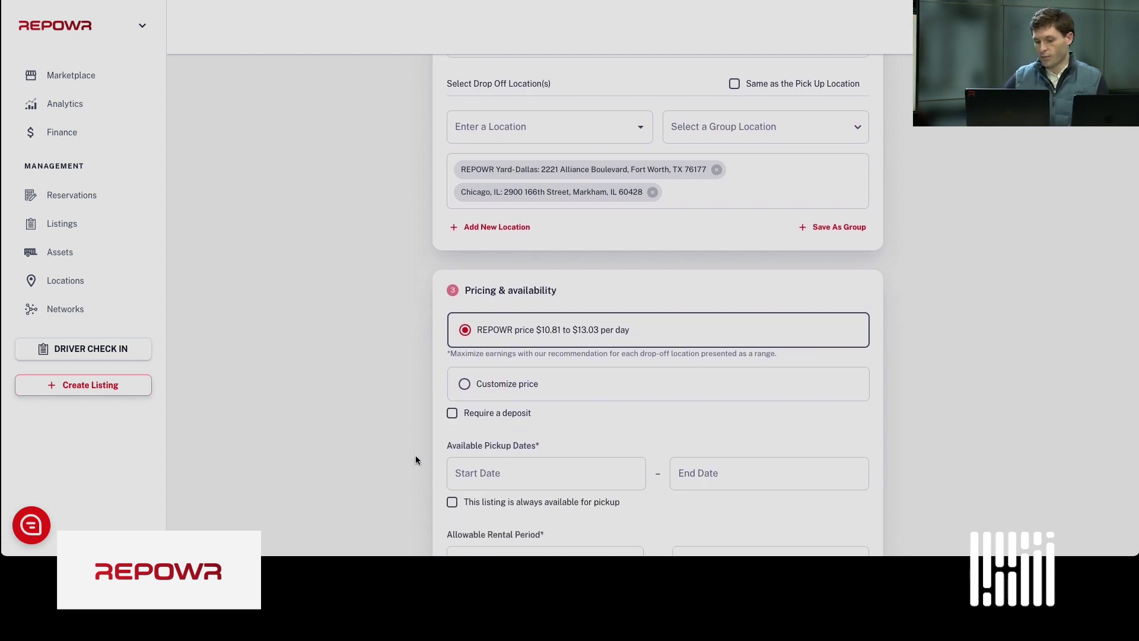
scroll(416, 459, "down", 3)
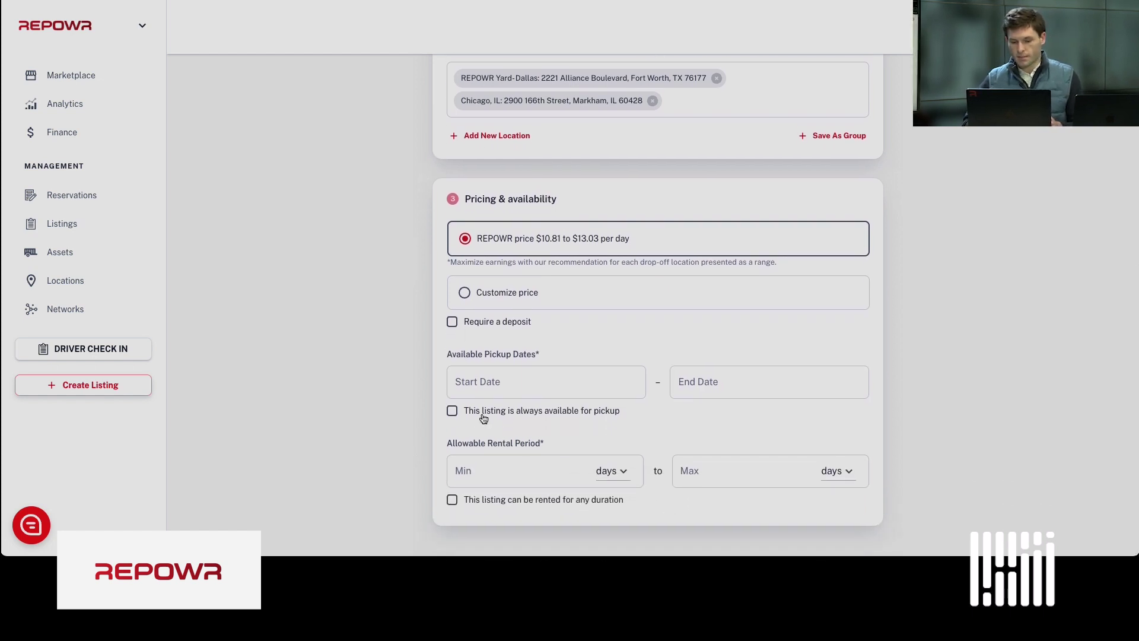
left_click(484, 417)
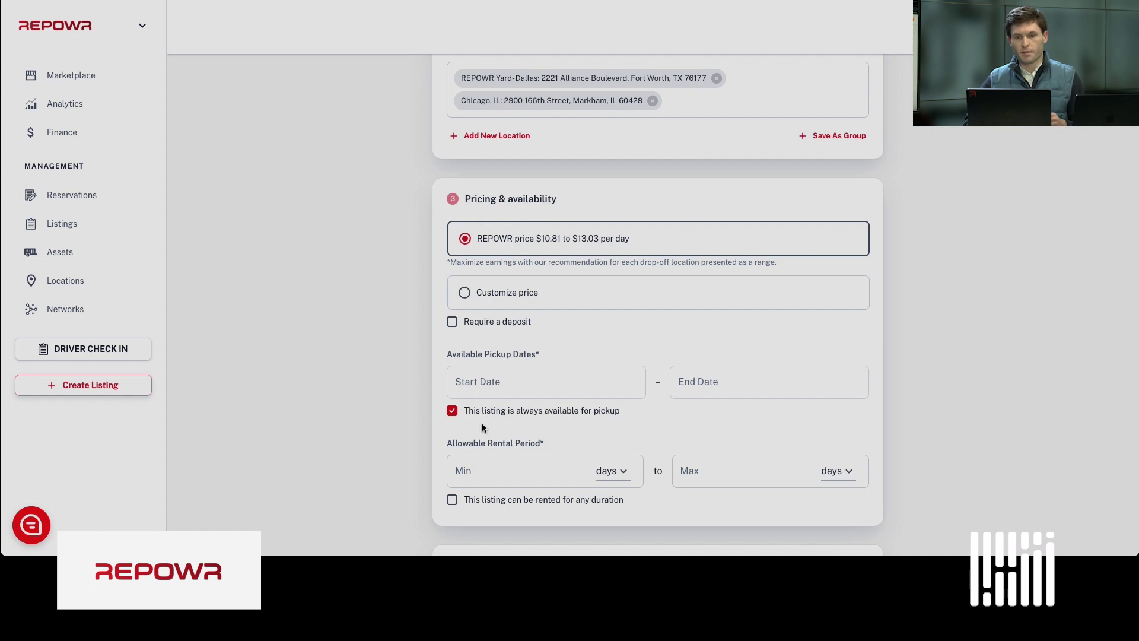
- Set the rental period to a 14-day minimum and 60-day maximum
left_click(487, 472)
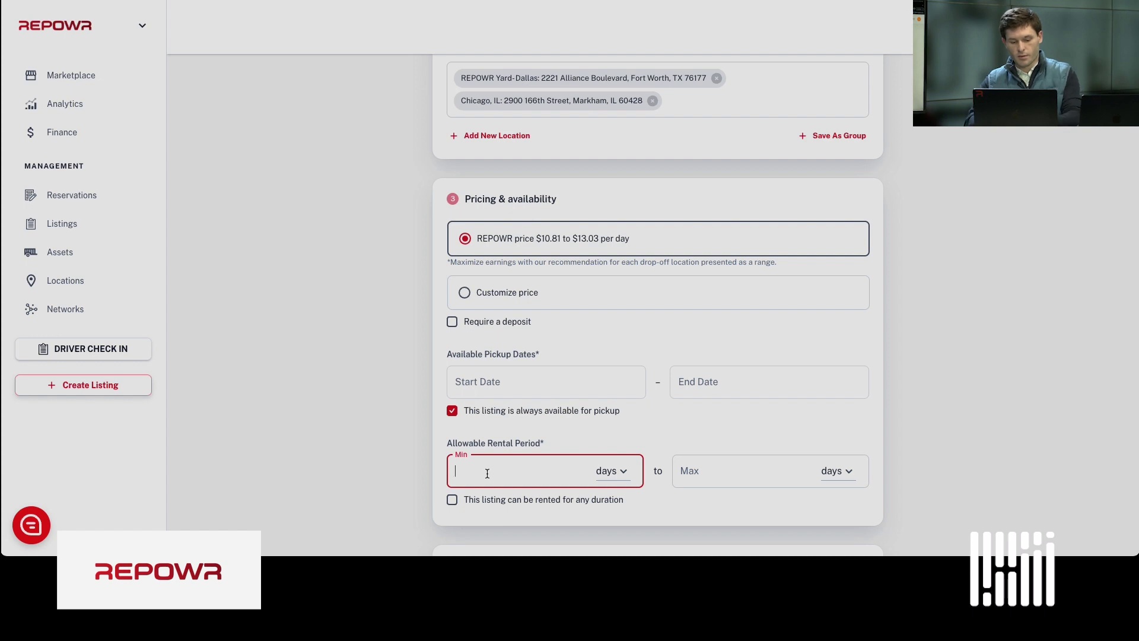
key("Tab")
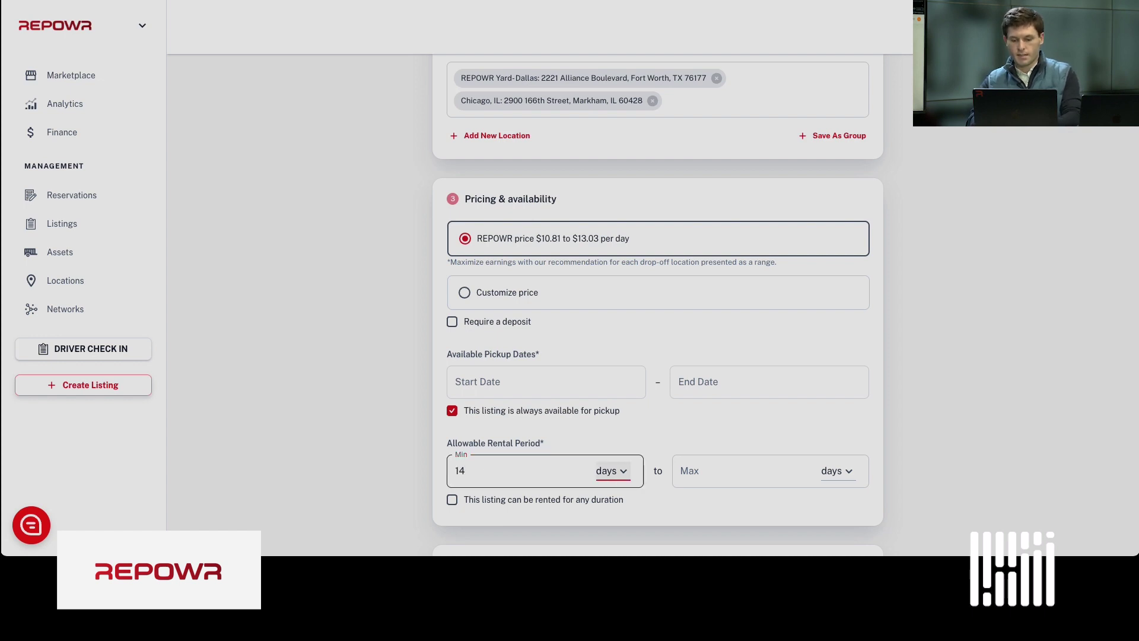
left_click(705, 480)
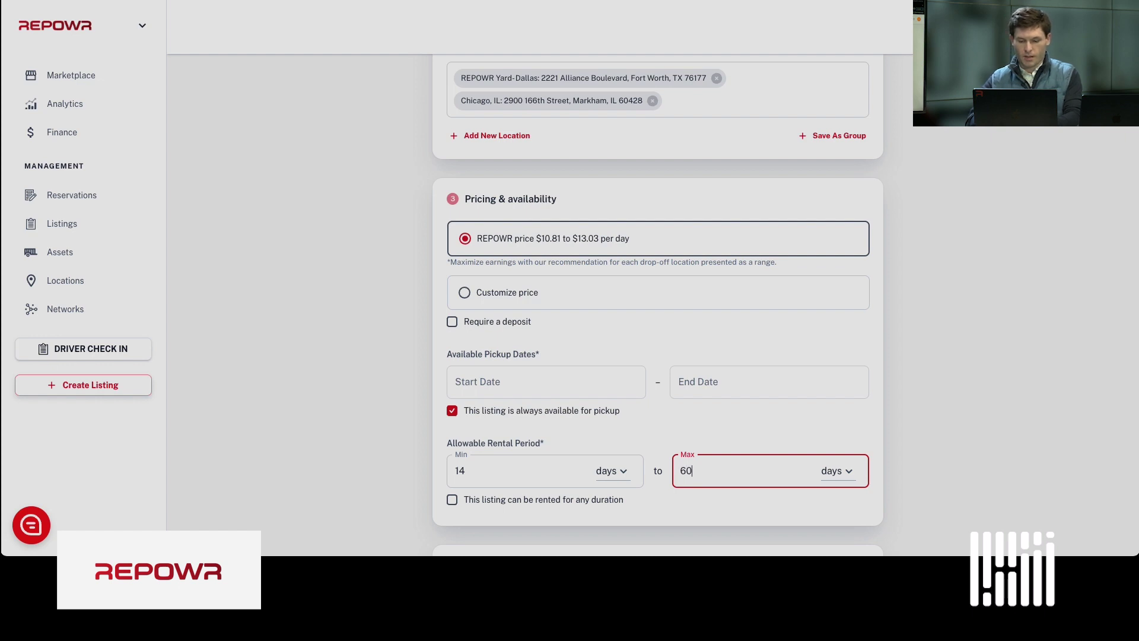
scroll(684, 357, "down", 4)
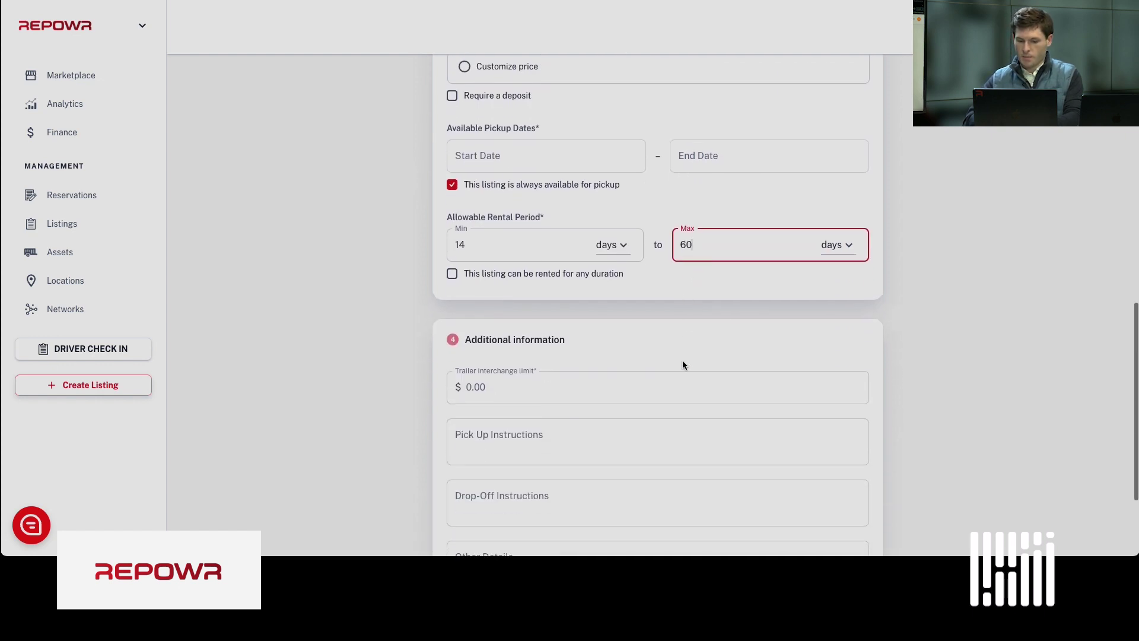
left_click(623, 400)
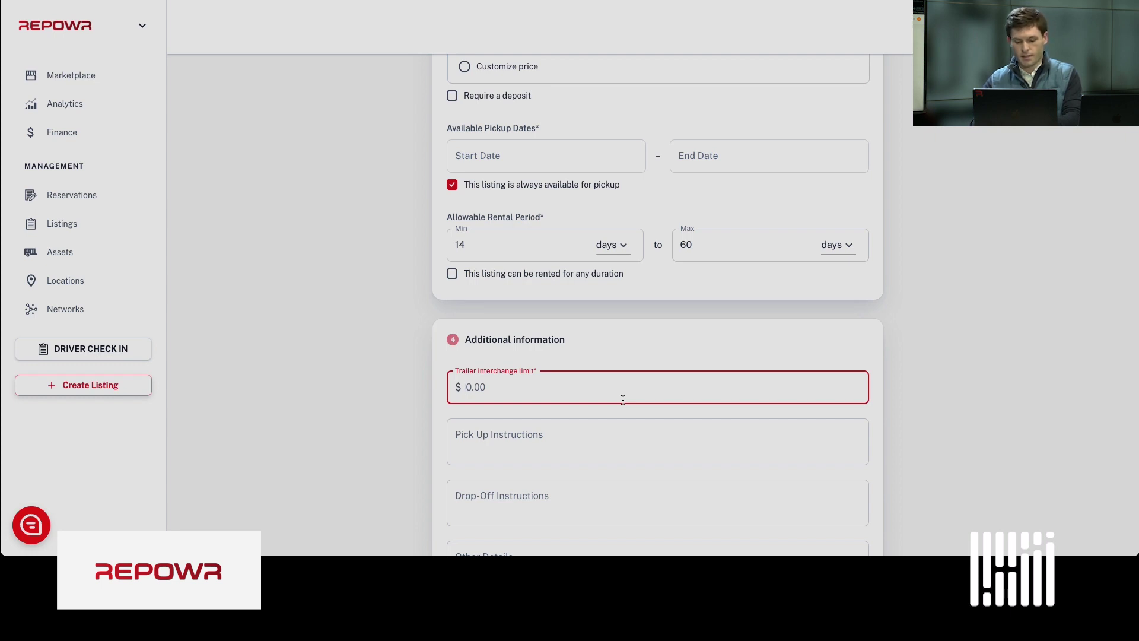
- Enter a $50000 trailer interchange limit and submit the listing
type("50000")
key("Tab")
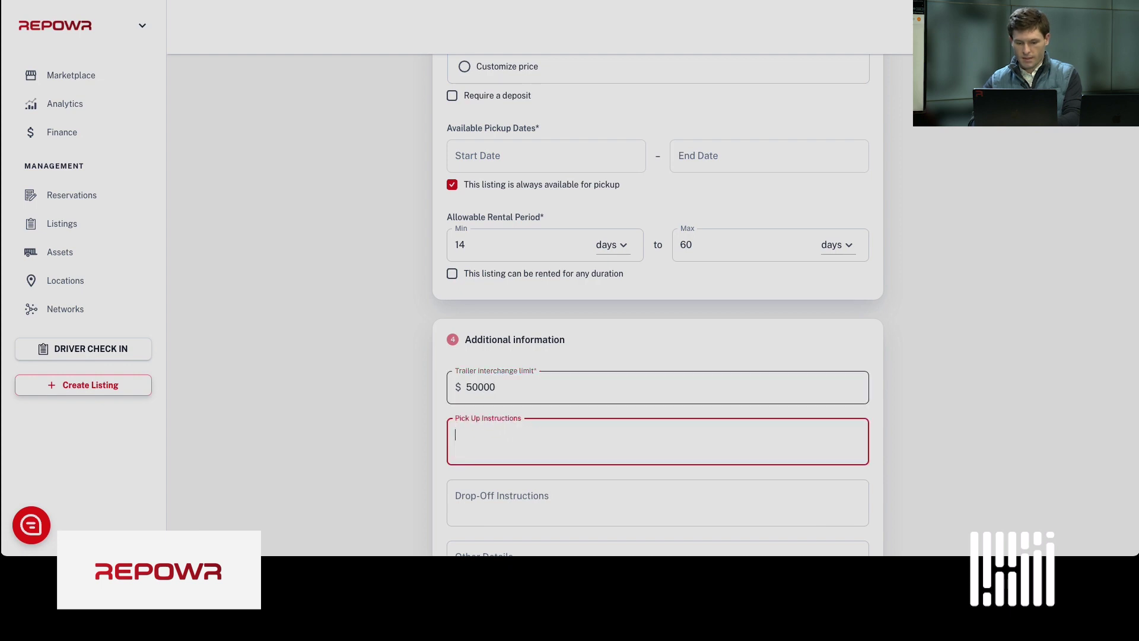
scroll(423, 329, "down", 3)
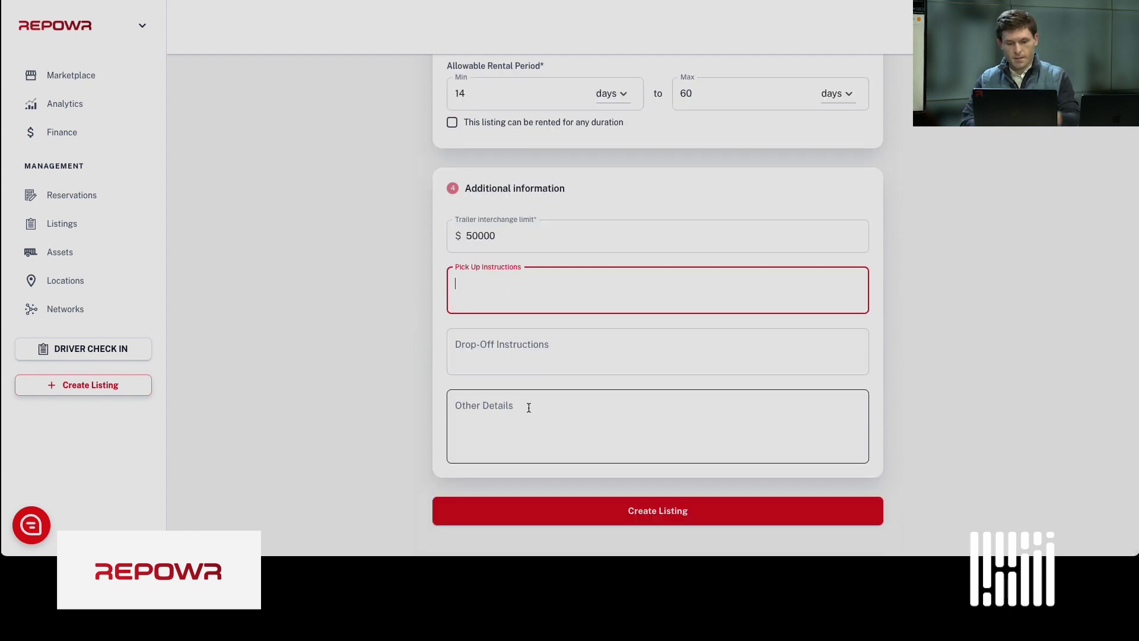
left_click(553, 511)
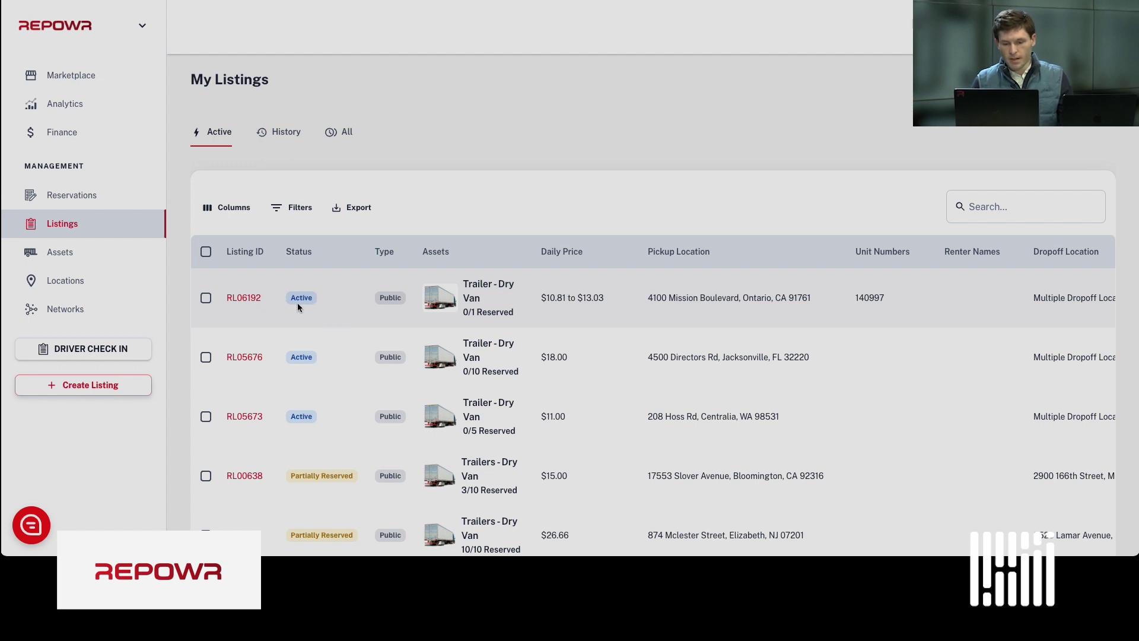
left_click(142, 209)
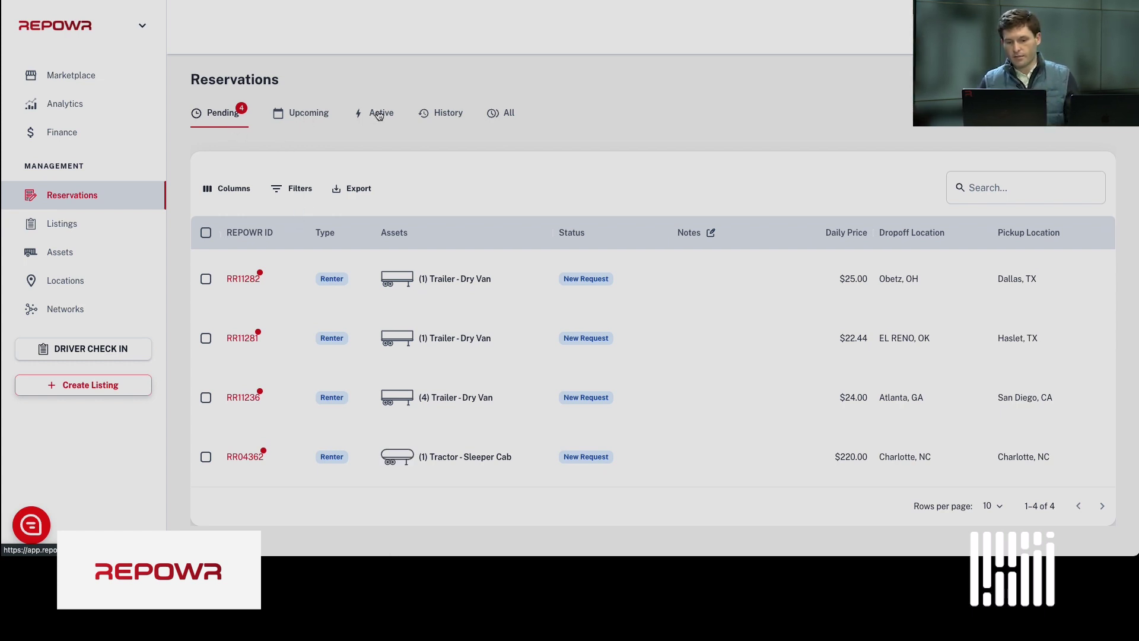
left_click(425, 119)
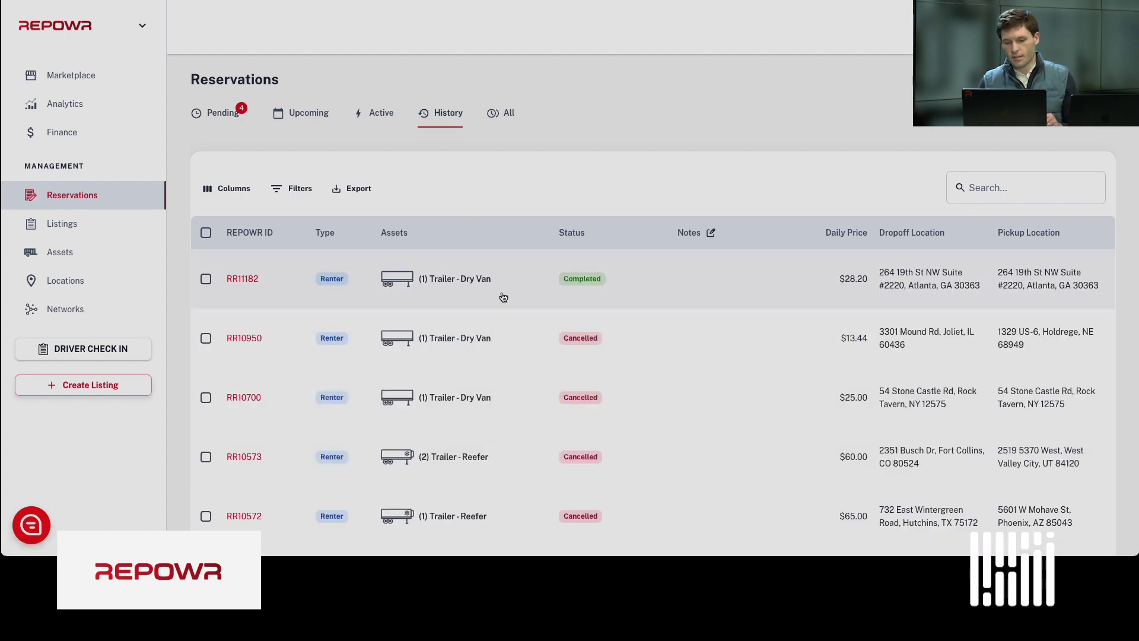
left_click(503, 297)
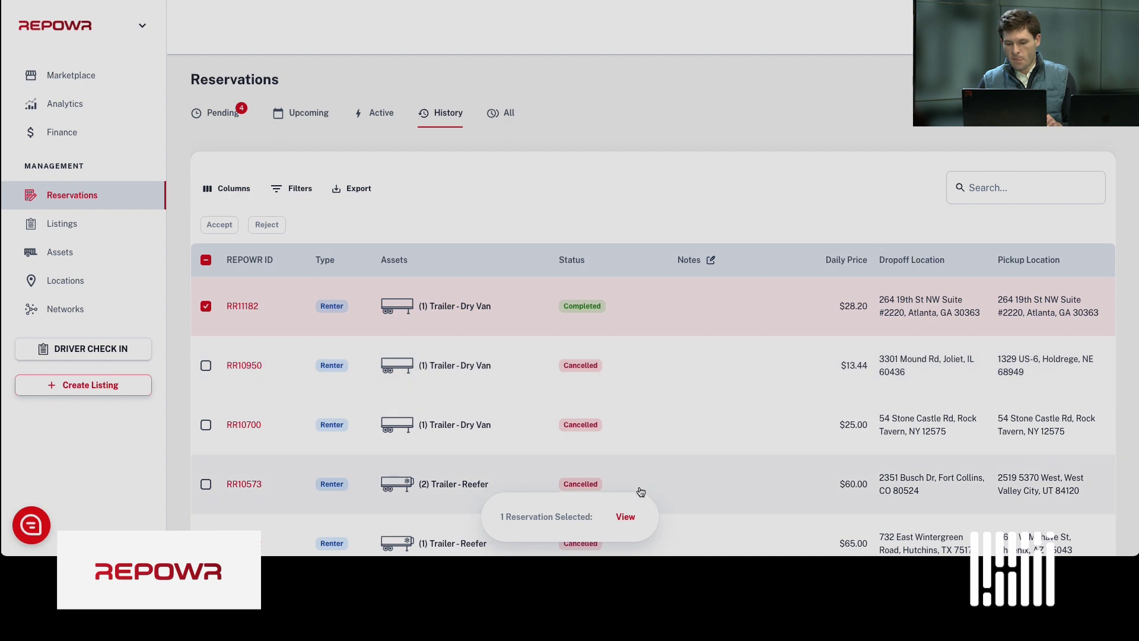
left_click(624, 518)
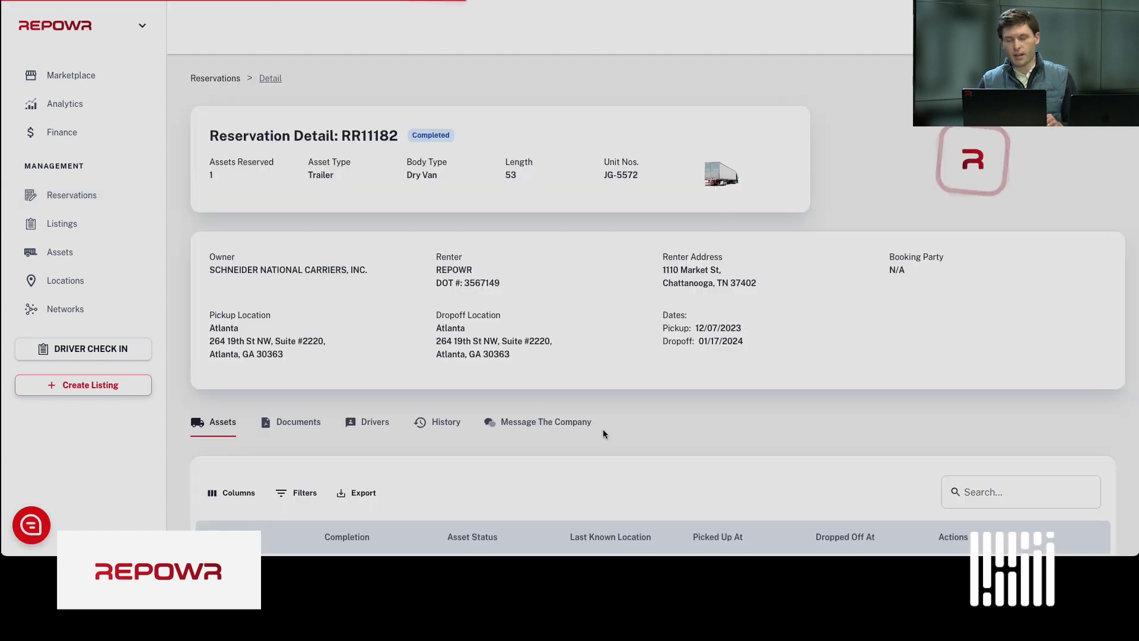
scroll(460, 308, "down", 3)
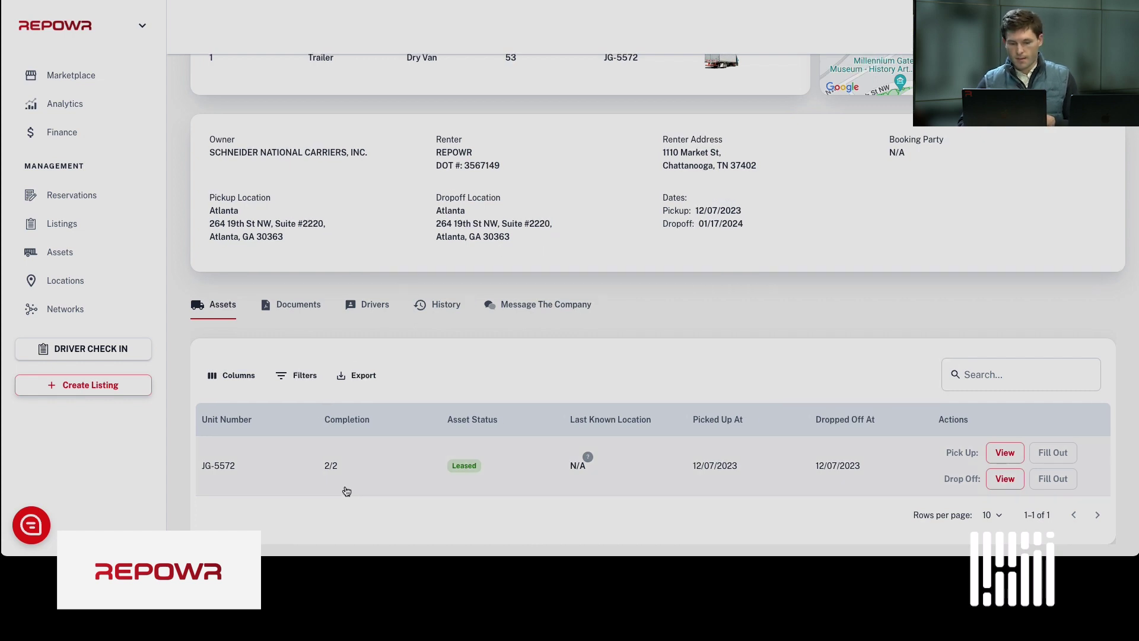
left_click(1003, 453)
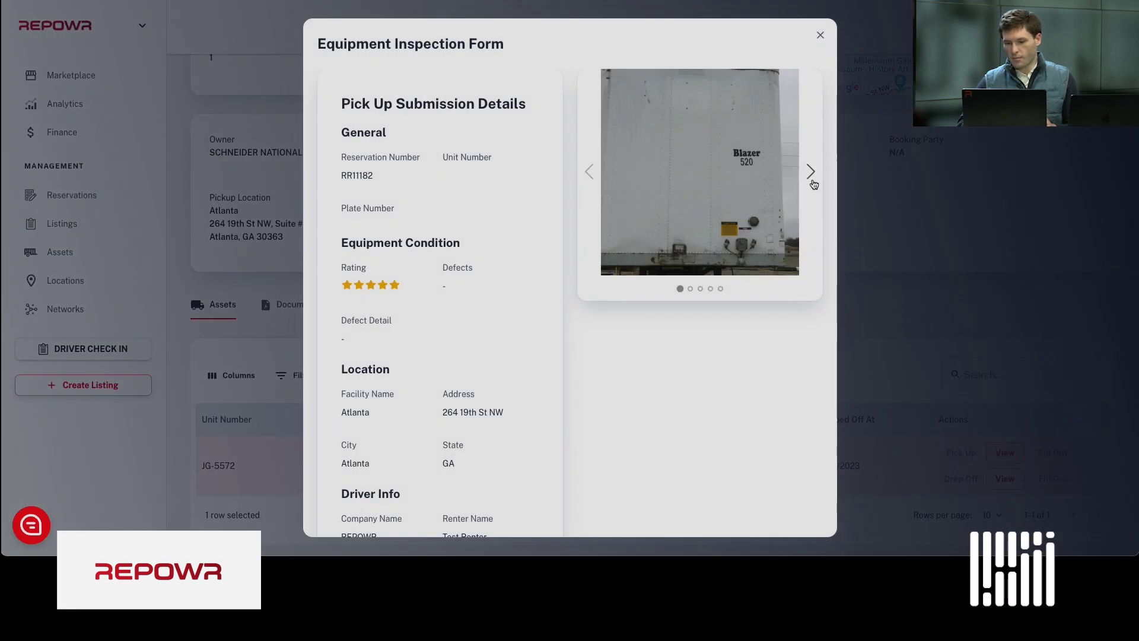
left_click(812, 178)
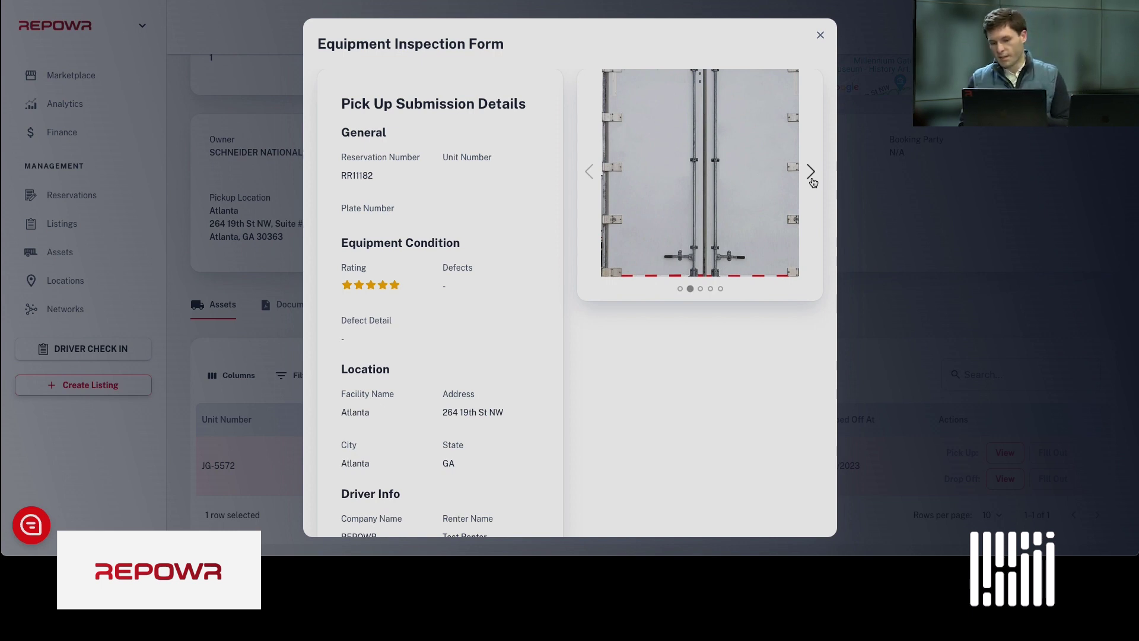
left_click(813, 181)
left_click(813, 181)
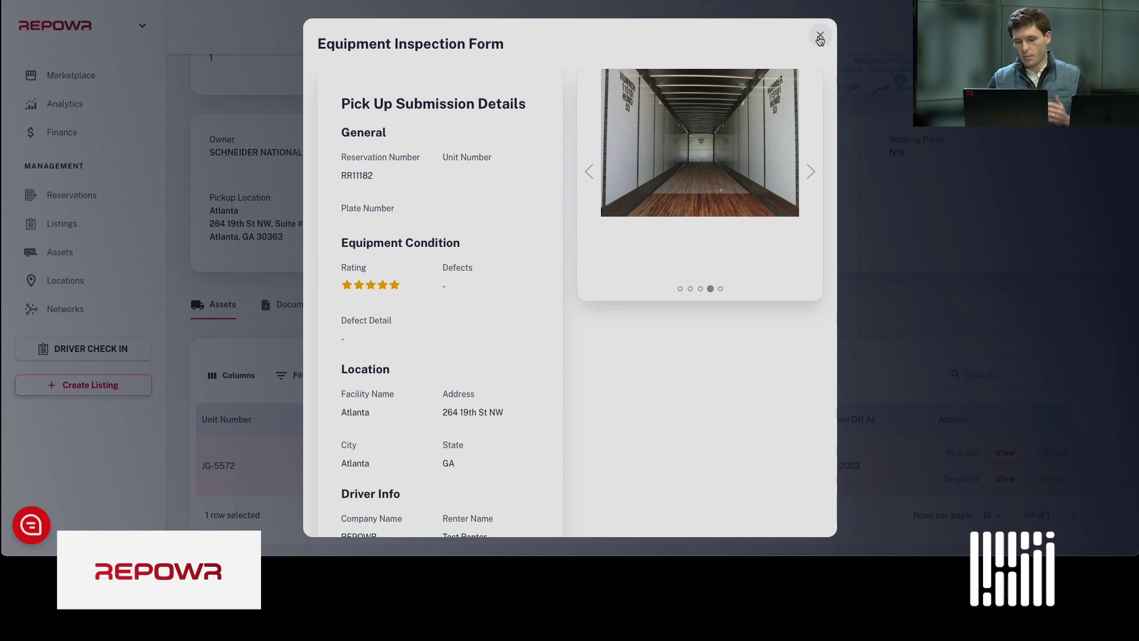
left_click(820, 40)
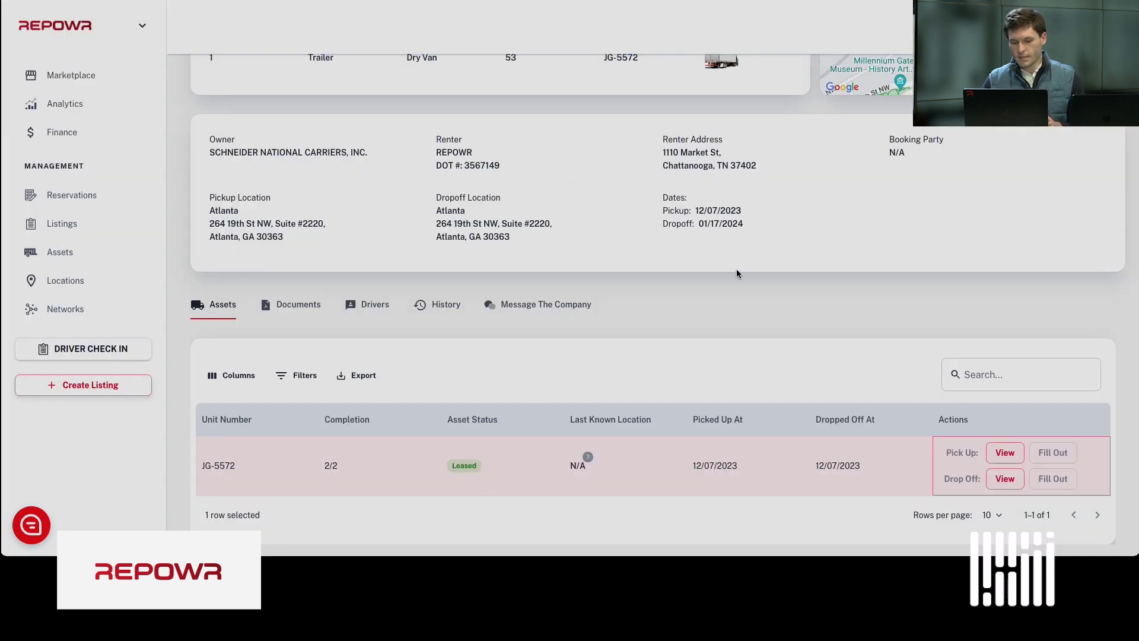
- Review the reservation's four documents, then show the empty Message The Company conversation
left_click(300, 305)
scroll(338, 352, "down", 4)
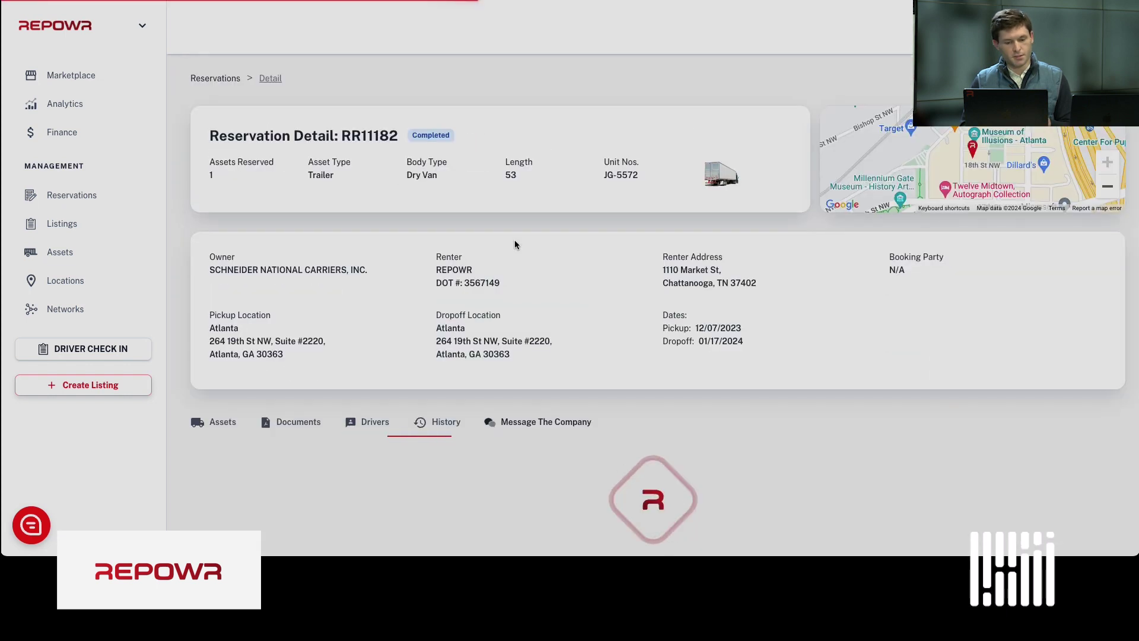
left_click(502, 424)
scroll(342, 311, "down", 3)
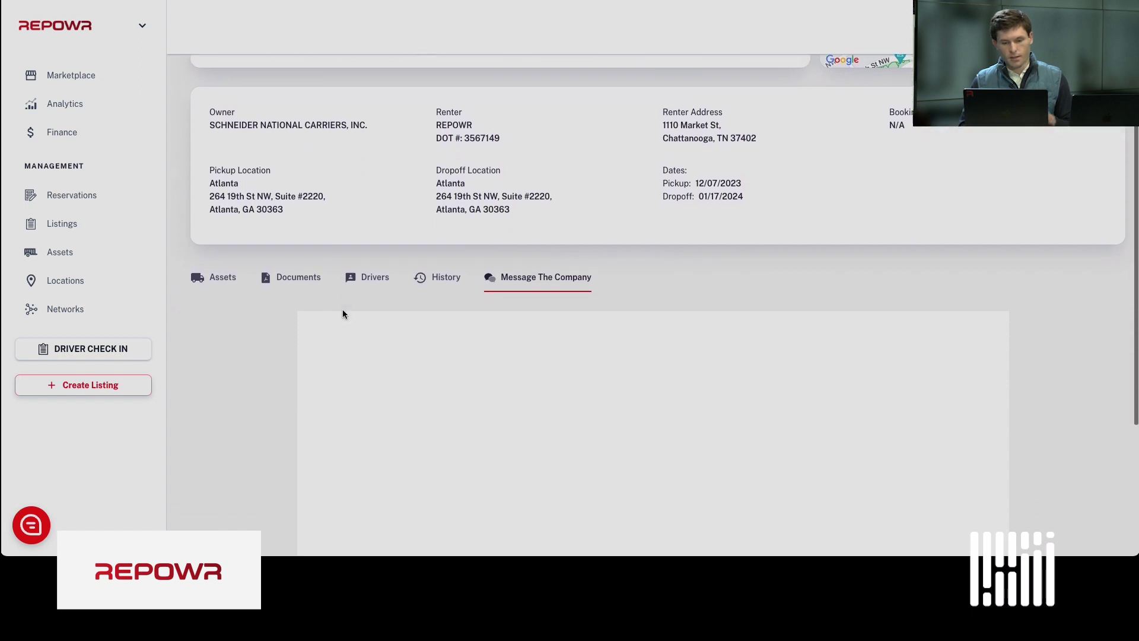
scroll(343, 312, "down", 3)
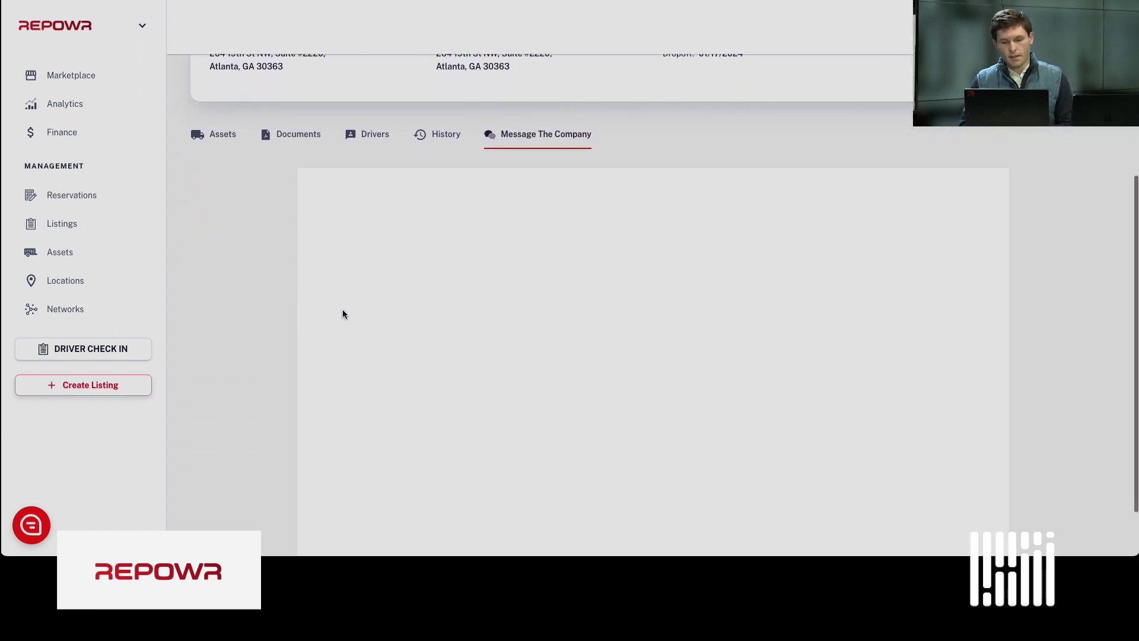